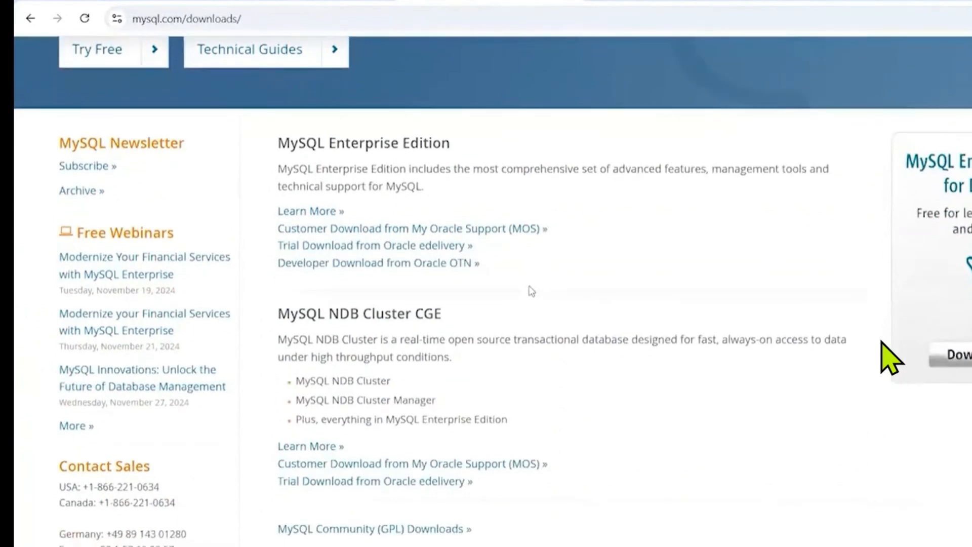
scroll(531, 291, "down", 1)
scroll(530, 290, "up", 1)
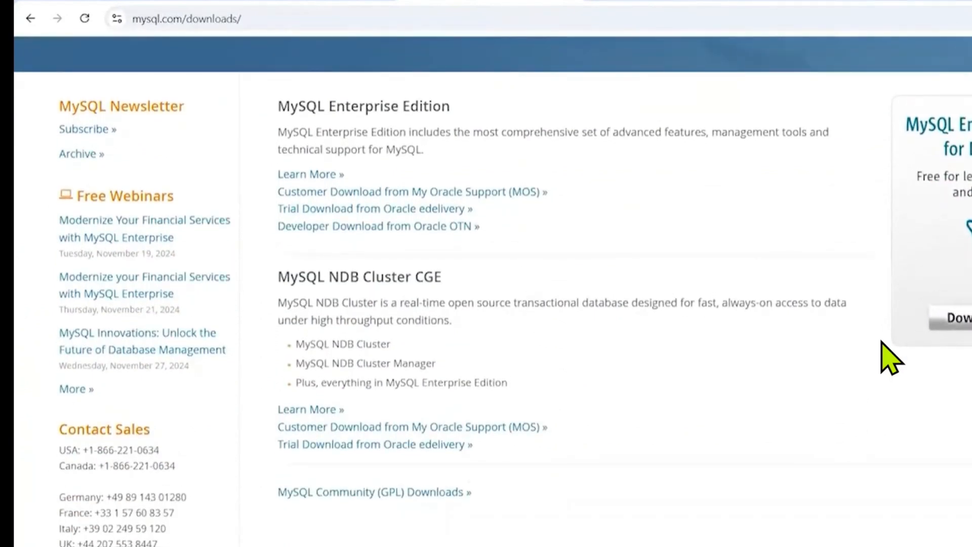
scroll(667, 230, "up", 2)
scroll(667, 230, "up", 2)
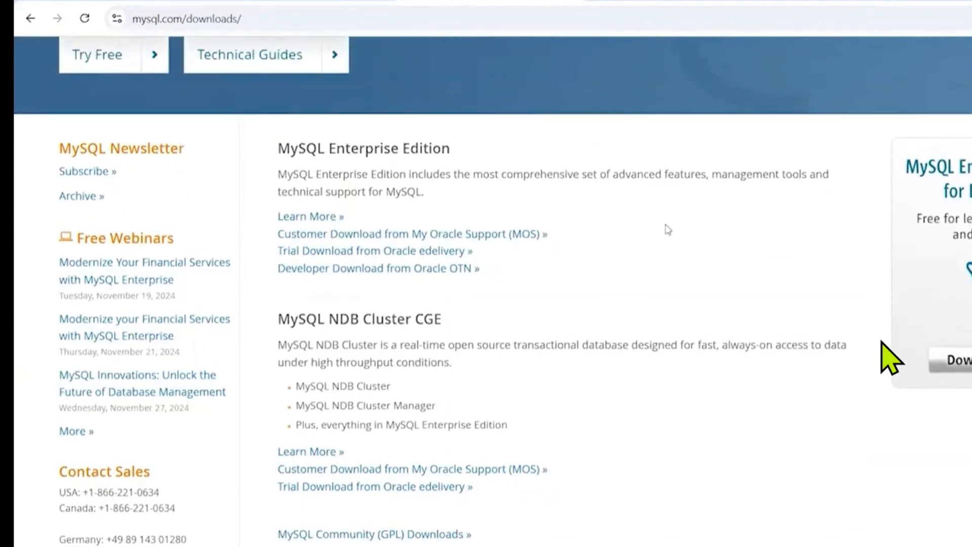
scroll(667, 229, "up", 2)
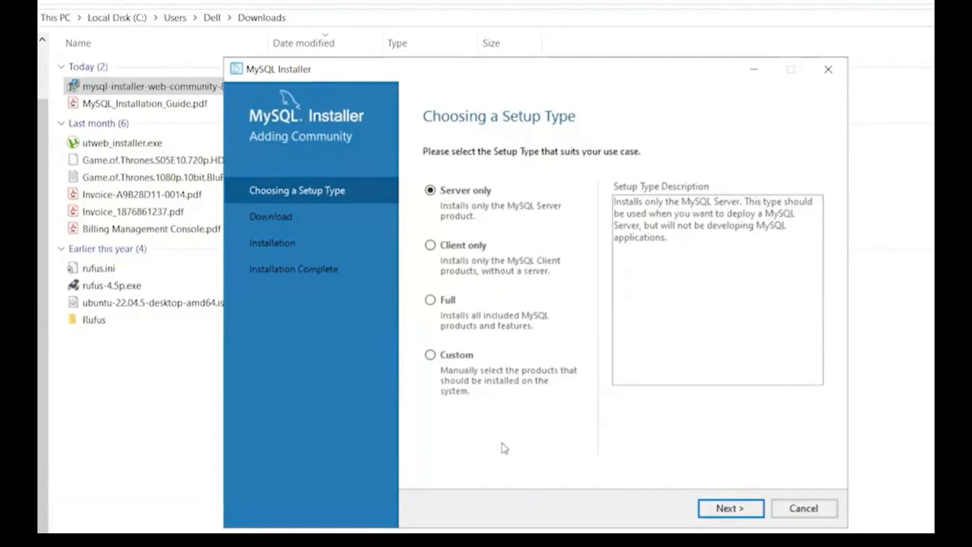
Choose the Full setup type and accept the Development Computer server configuration with TCP/IP on port 3306.
left_click(431, 300)
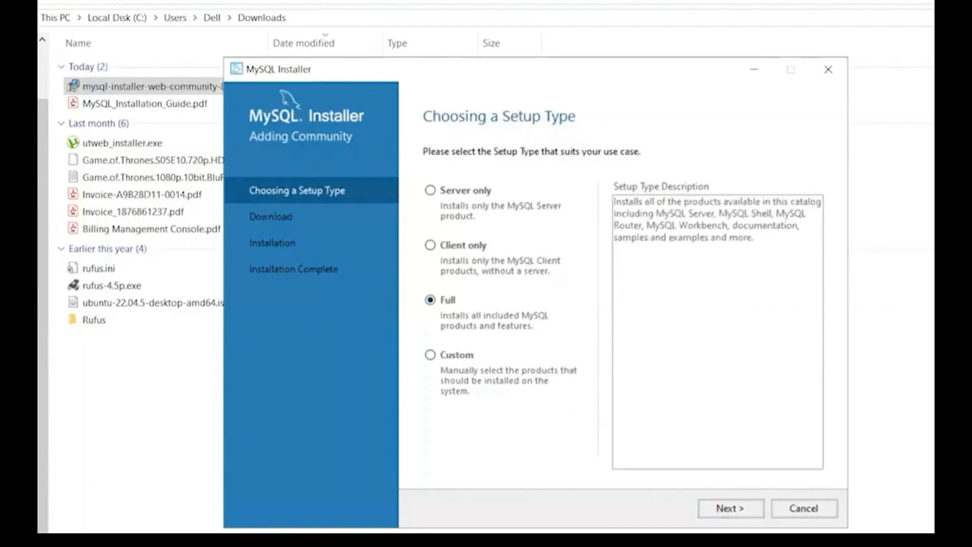
left_click(729, 508)
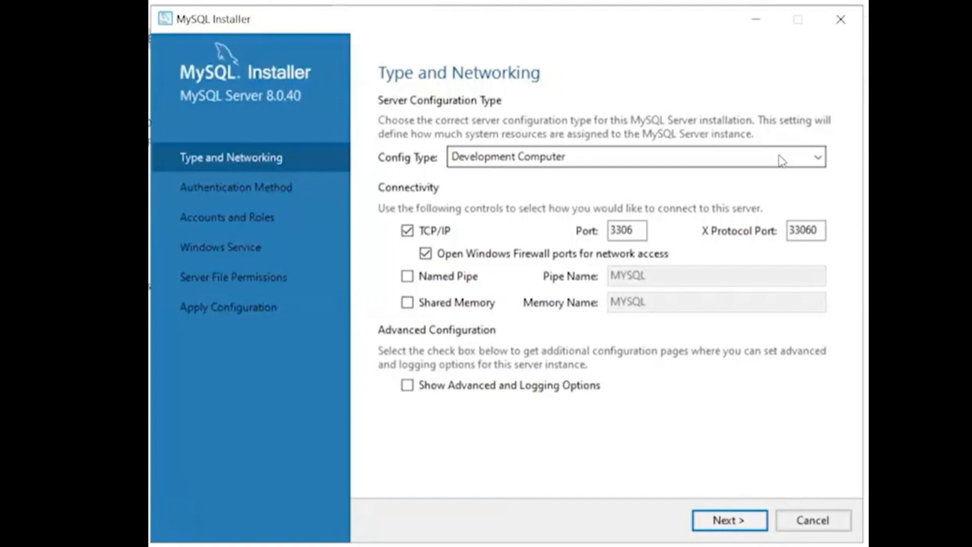
left_click(730, 520)
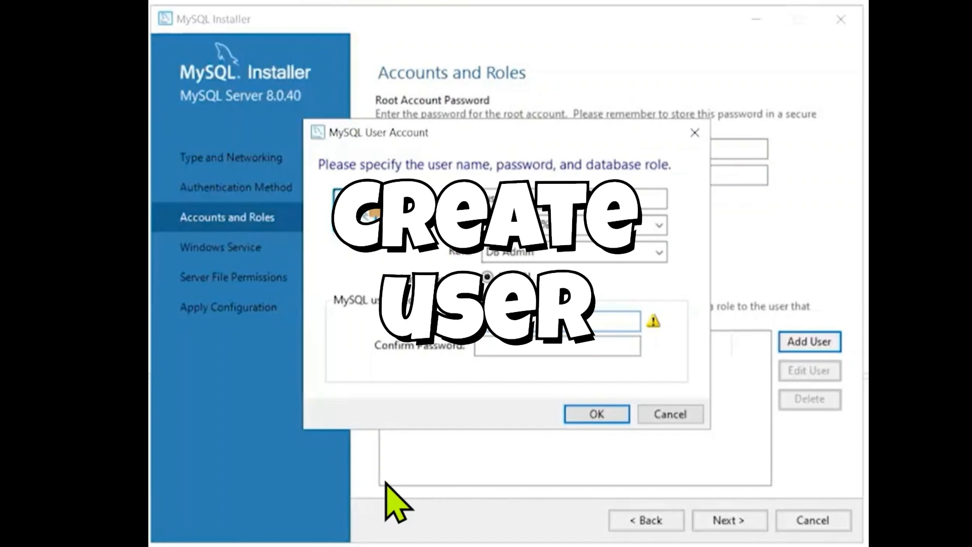
Enter the account password for the new DB Admin user user1 and repeat it as confirmation.
type("••")
key("BackSpace")
key("BackSpace")
type("•••••")
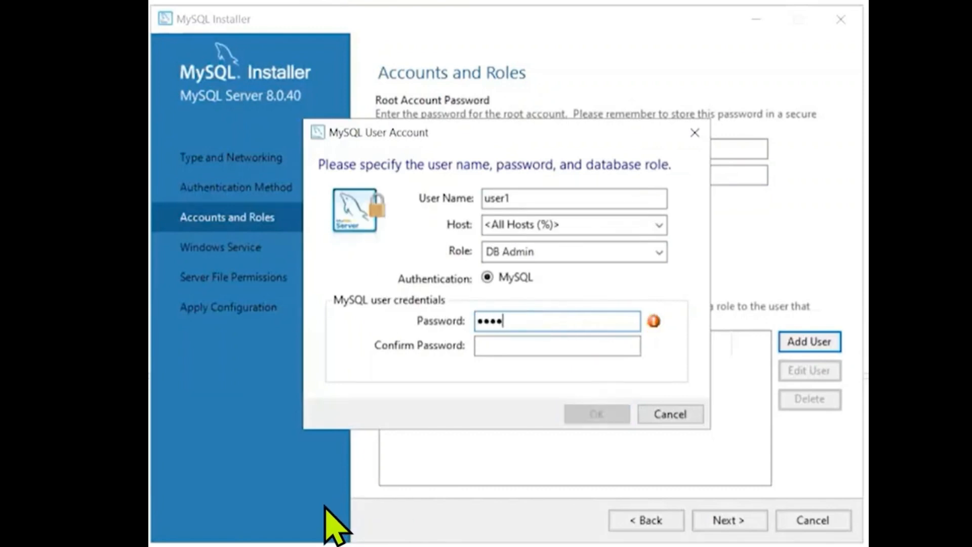
type("•••••••")
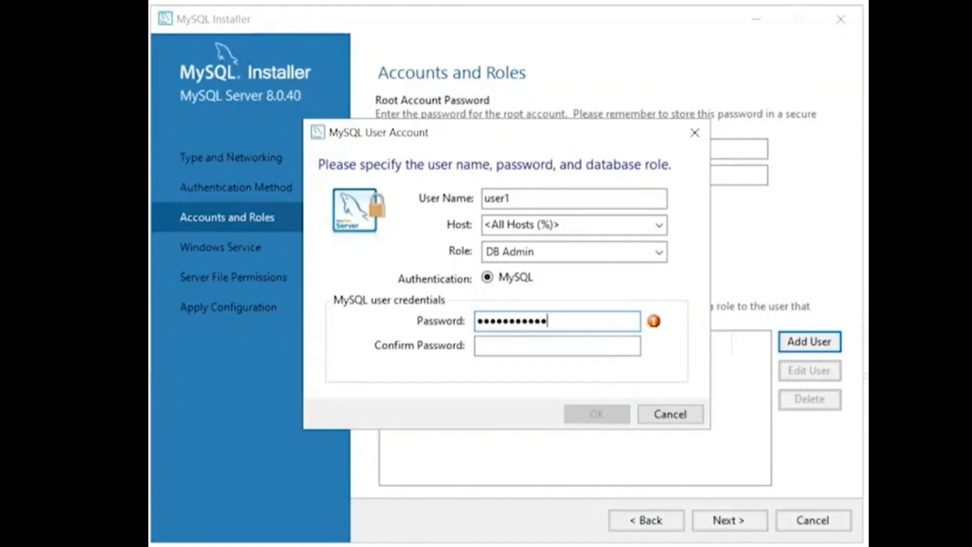
left_click(521, 351)
type("••••")
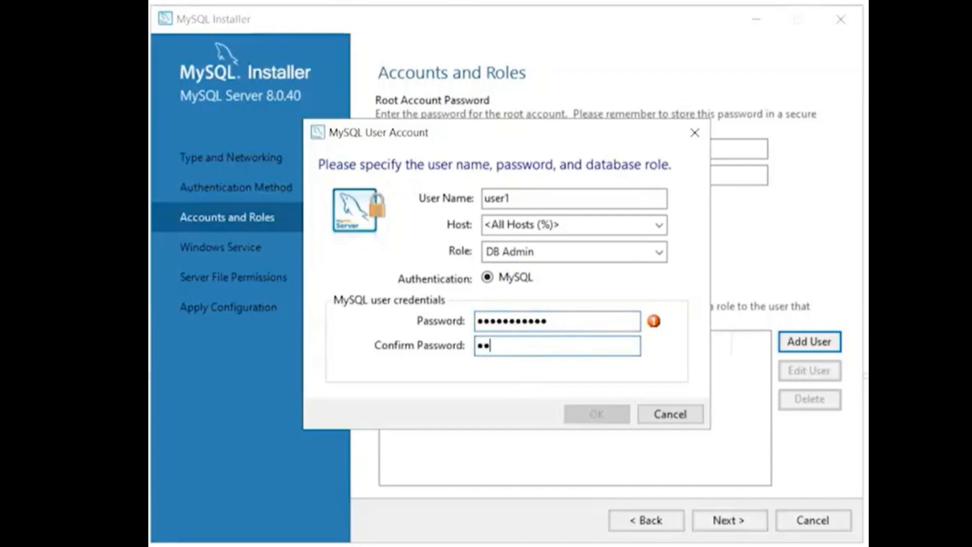
type("••••••••")
Replace the first character of user1's password in both the password and confirmation fields, and create the account.
left_click(564, 323)
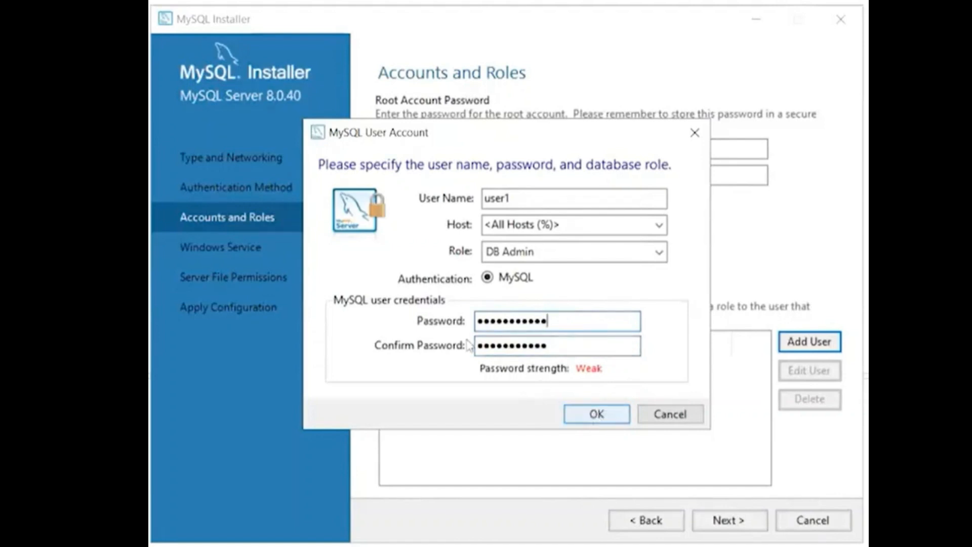
left_click(482, 321)
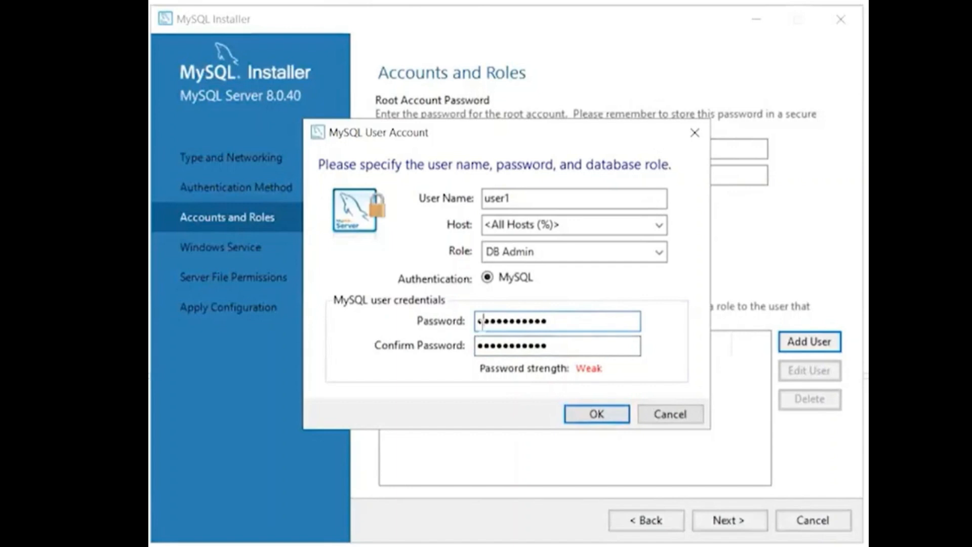
left_click(482, 346)
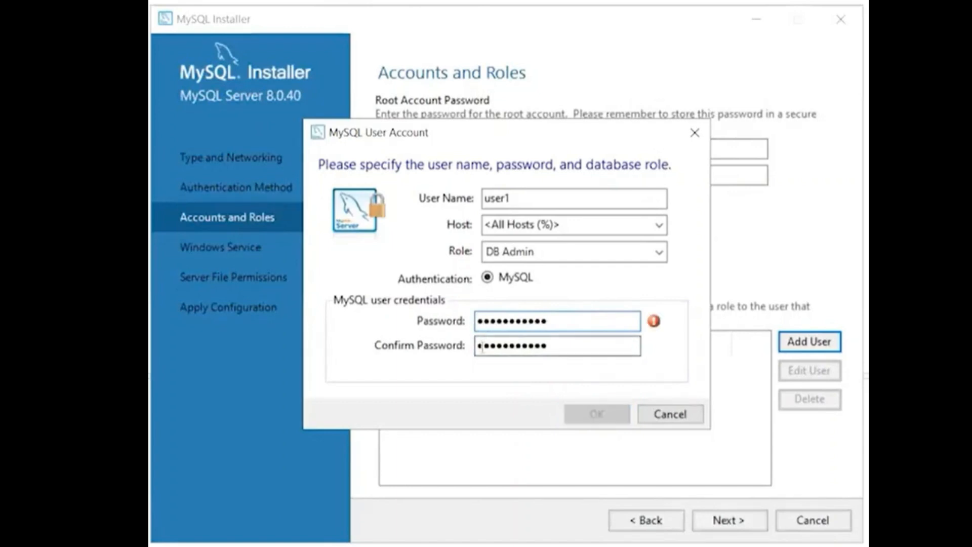
key("BackSpace")
type("•")
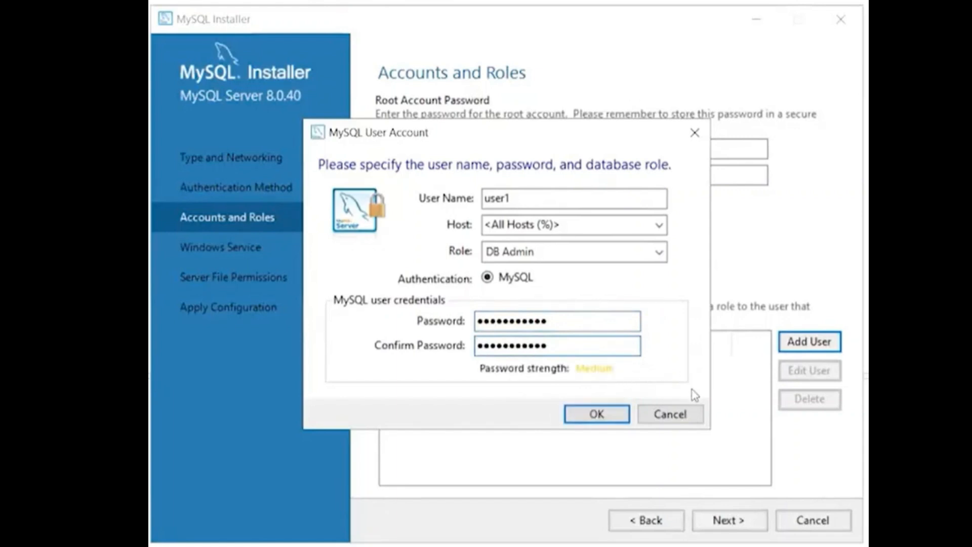
left_click(596, 414)
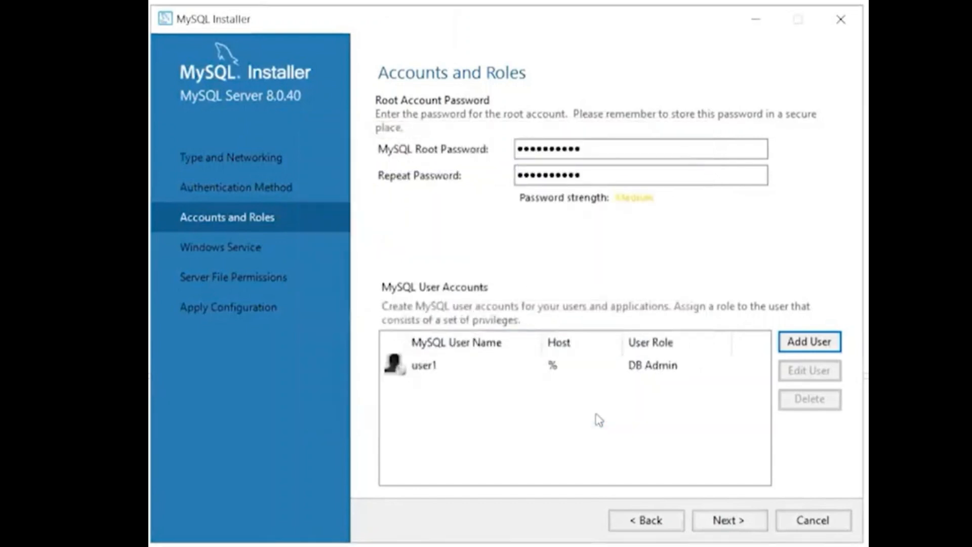
Accept the accounts, keep full-access file permissions for the Windows Service user and administrators group only, and execute the server configuration.
left_click(725, 521)
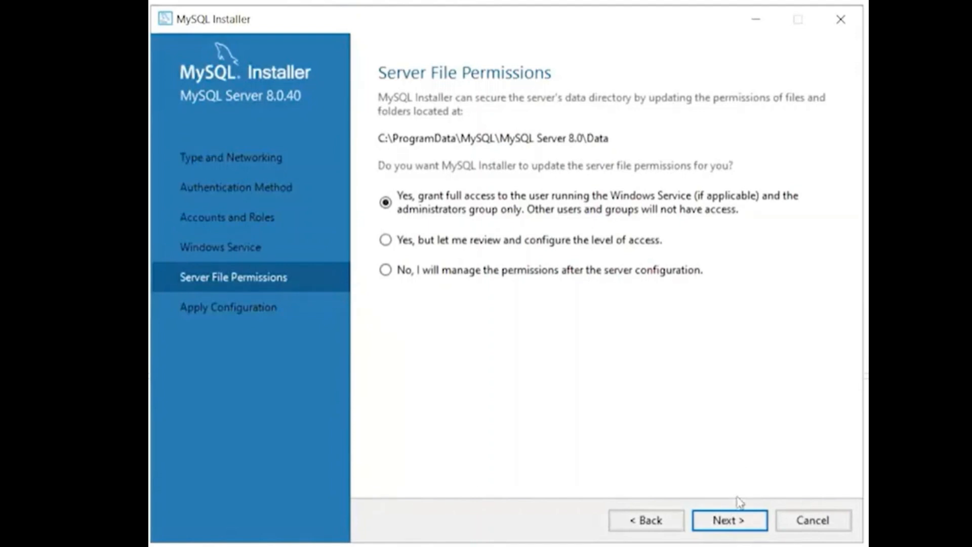
left_click(730, 524)
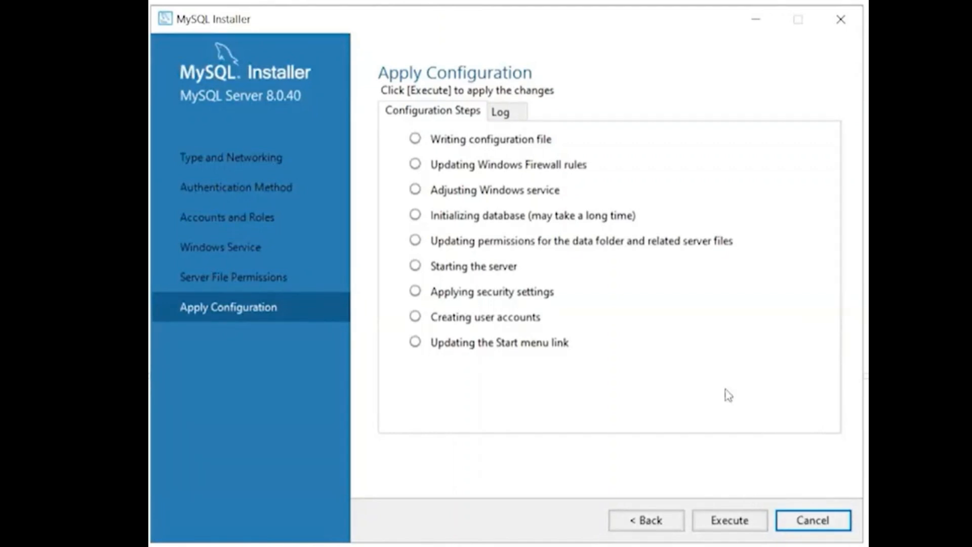
left_click(729, 520)
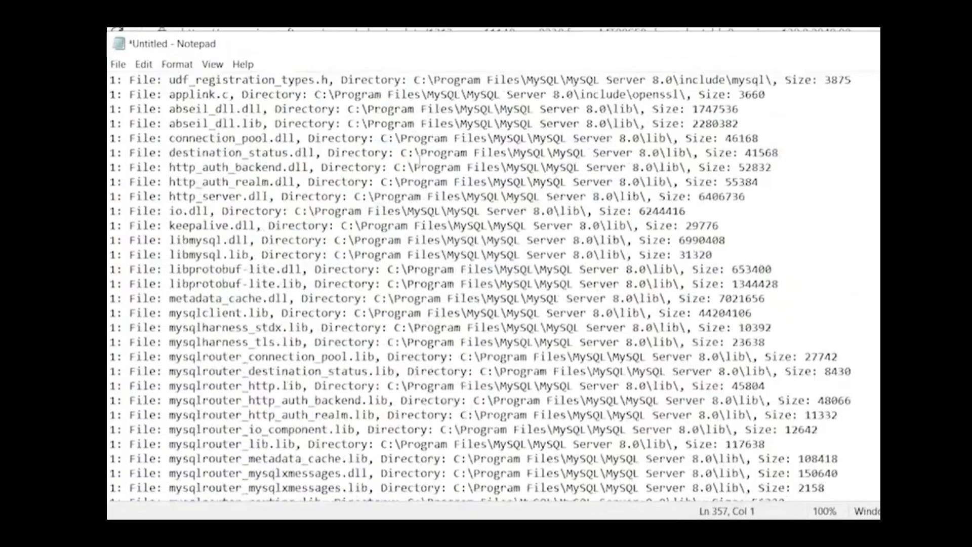
Read through the MySQL Server installation log in Notepad down to its final line.
scroll(493, 288, "up", 20)
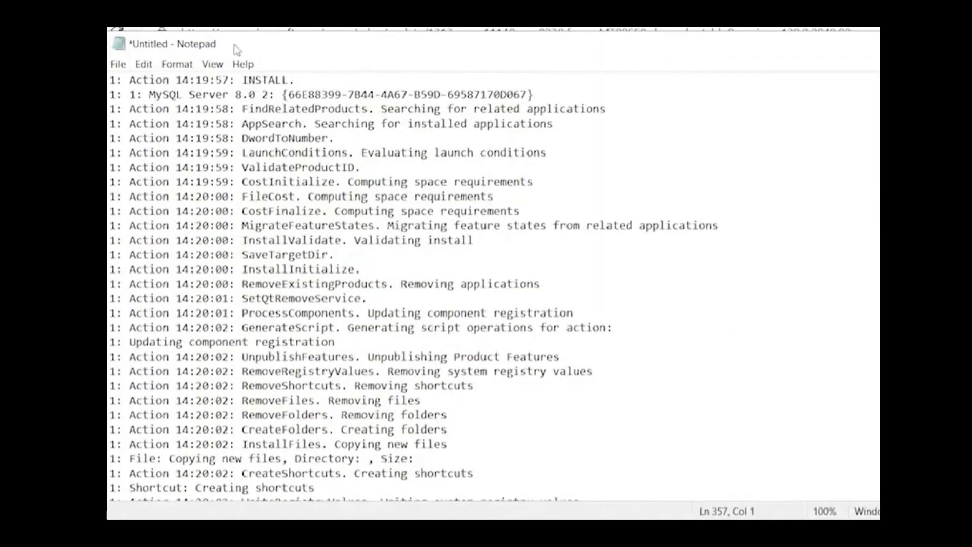
scroll(429, 382, "down", 7)
scroll(429, 382, "up", 6)
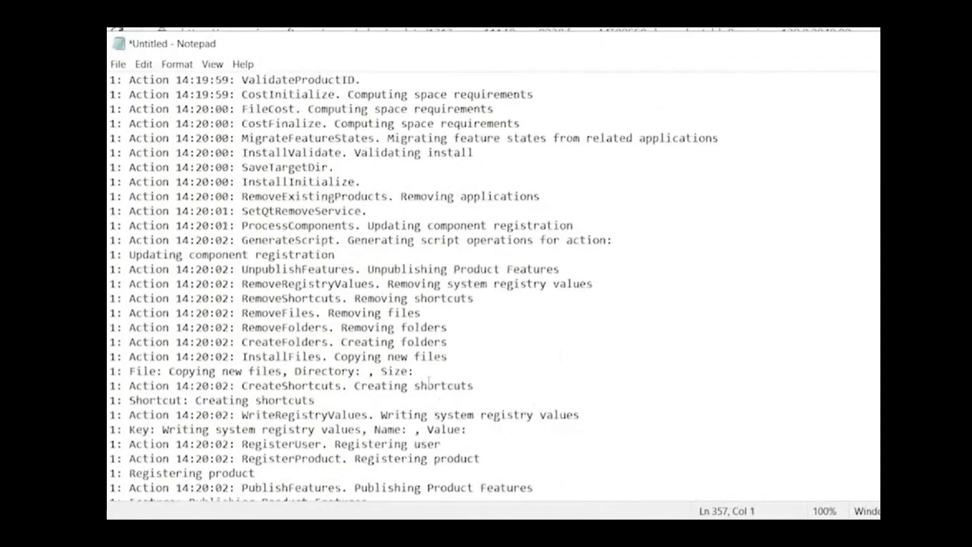
scroll(430, 383, "down", 10)
scroll(429, 382, "down", 20)
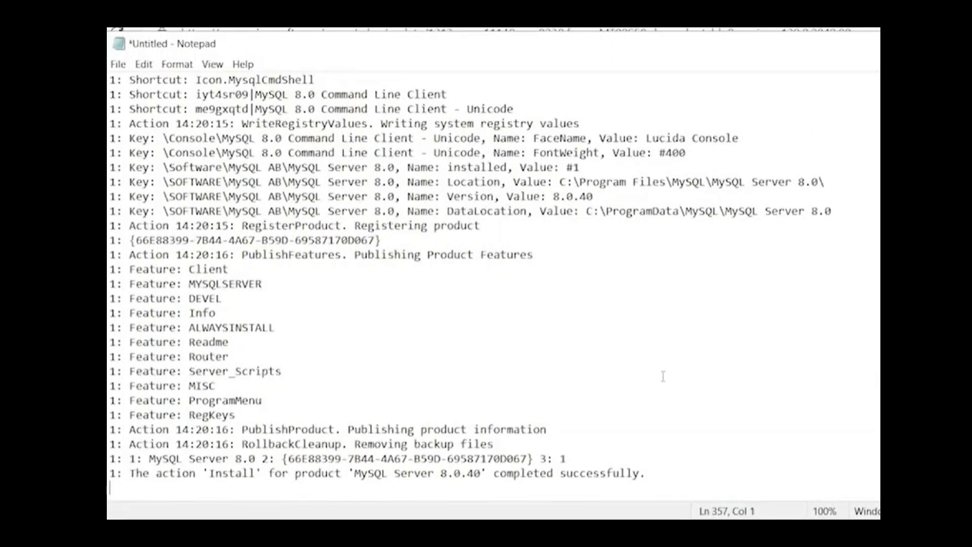
double_click(459, 473)
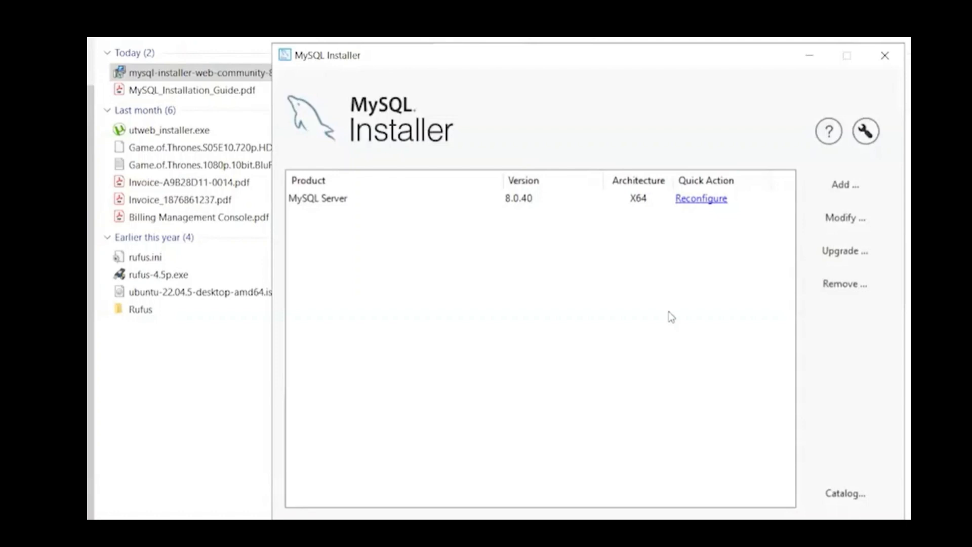
Add MySQL Workbench 8.0.40 - X64 to the products to be installed and execute its installation.
left_click(843, 186)
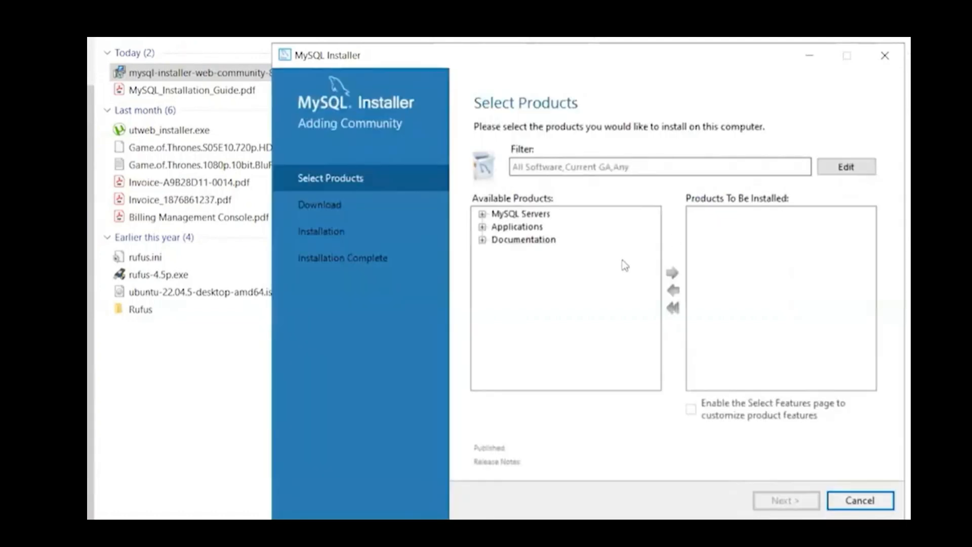
left_click(482, 227)
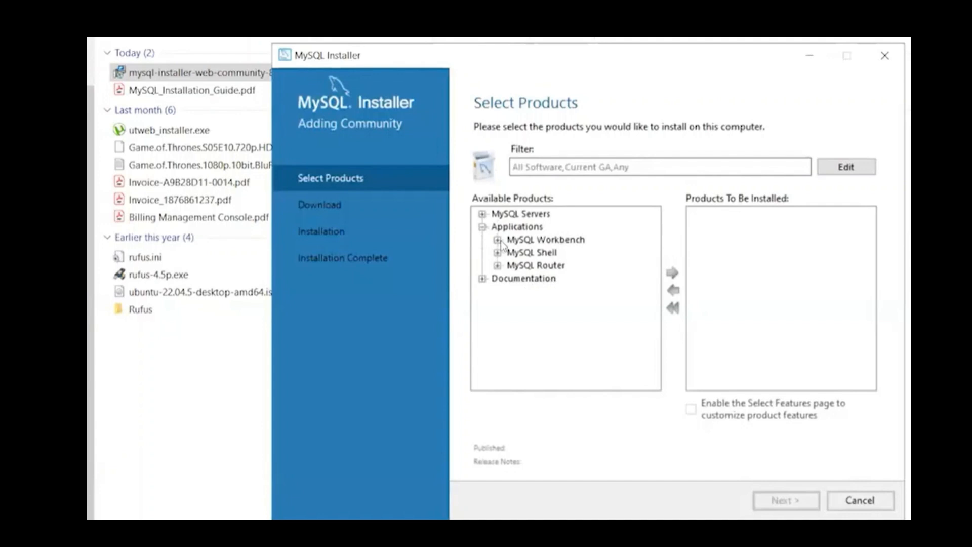
left_click(497, 240)
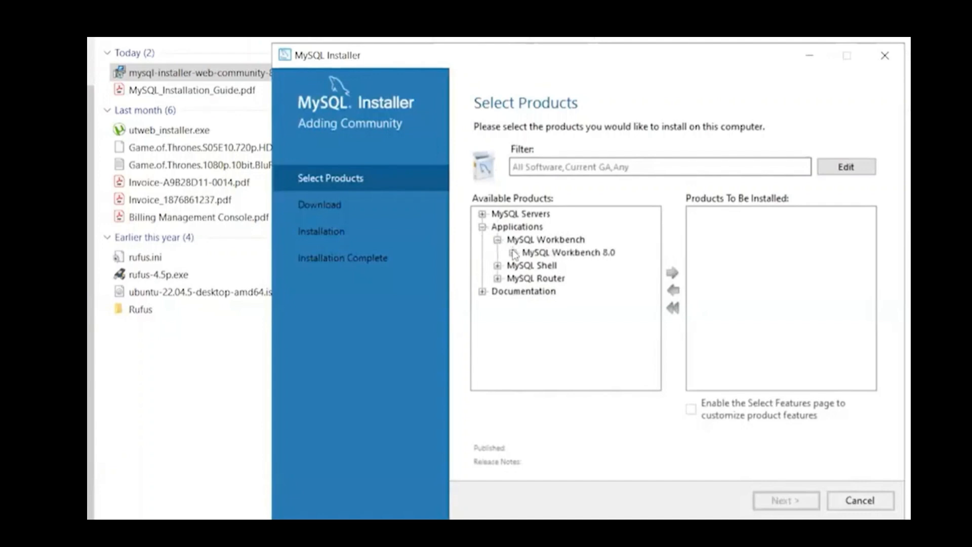
left_click(513, 253)
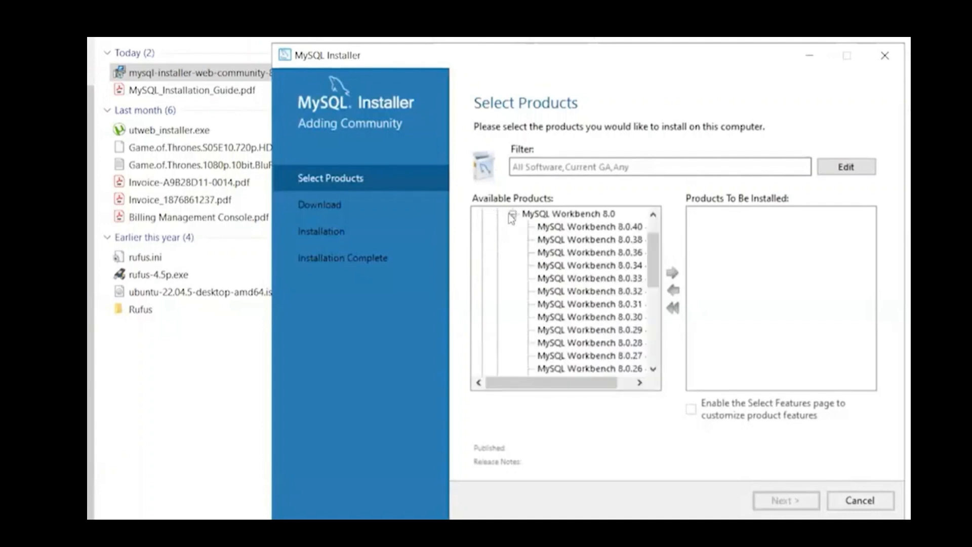
left_click(567, 226)
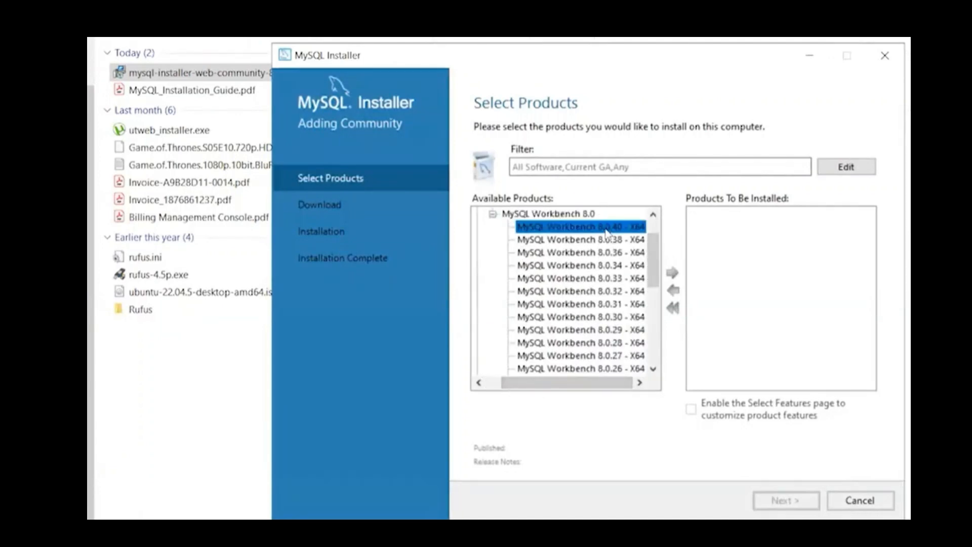
left_click(672, 274)
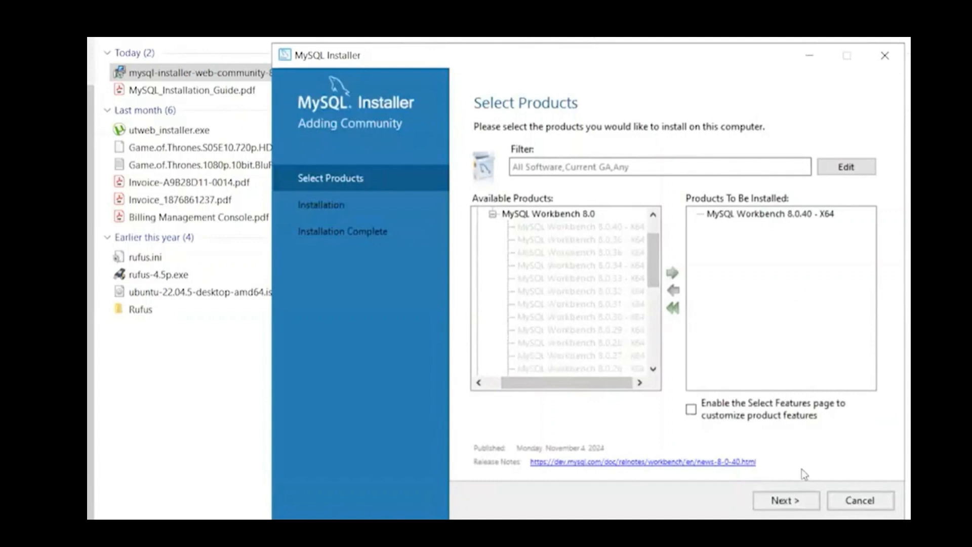
left_click(794, 501)
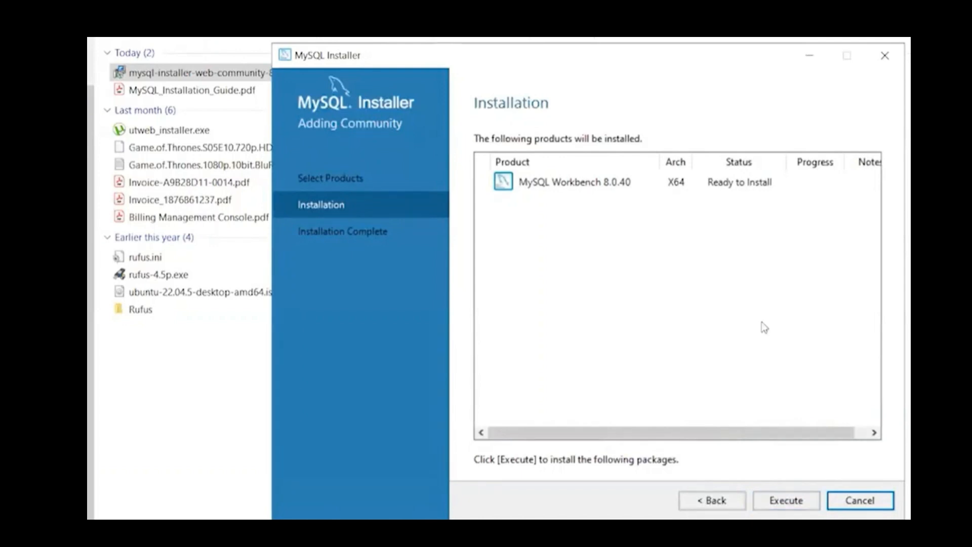
left_click(778, 501)
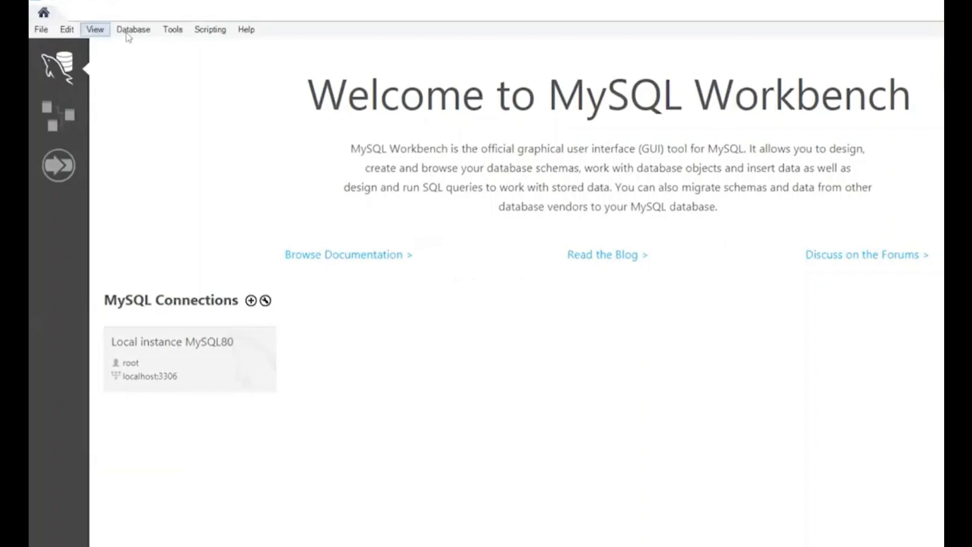
Connect to the database in MySQL Workbench with the stored connection Local instance MySQL80, using Standard (TCP/IP) and the root username.
left_click(128, 34)
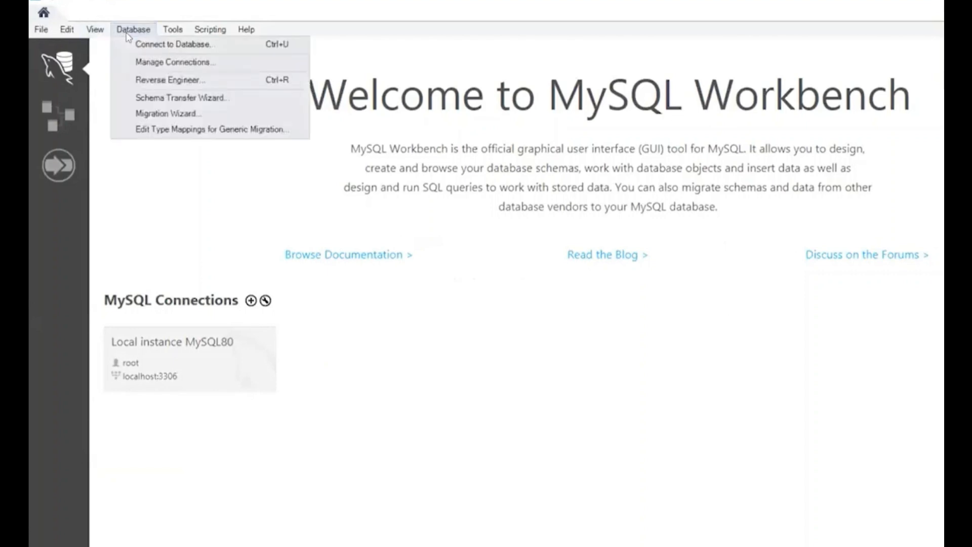
left_click(152, 45)
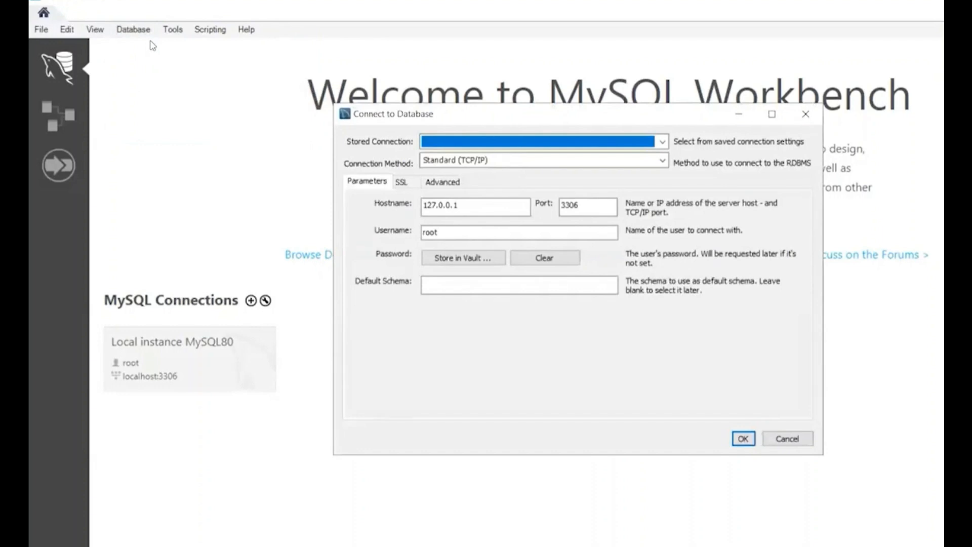
left_click(639, 161)
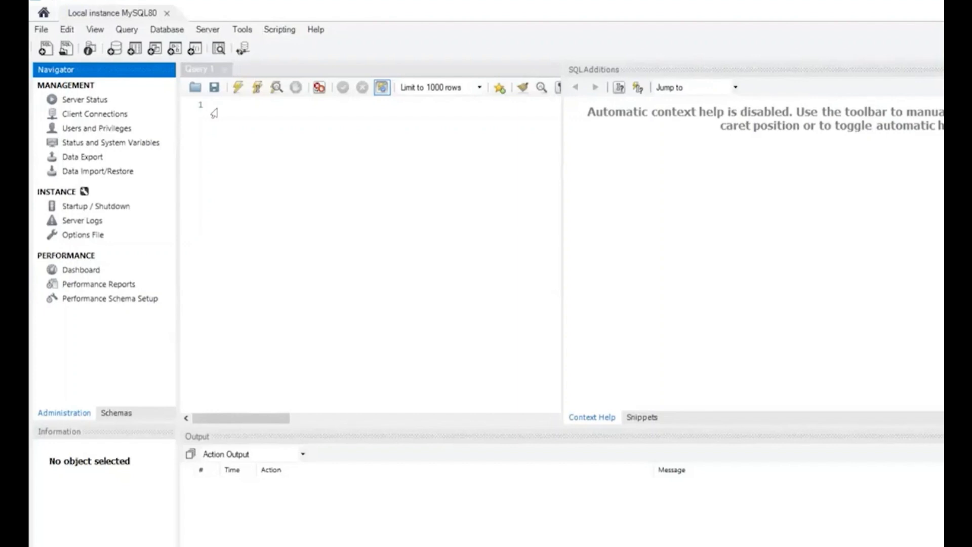
left_click_drag(562, 157, 674, 156)
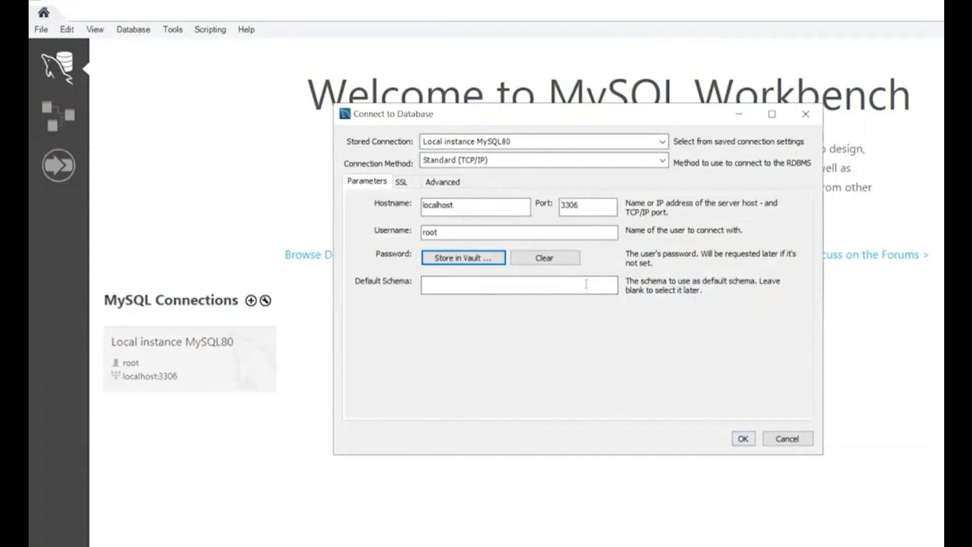
left_click(743, 440)
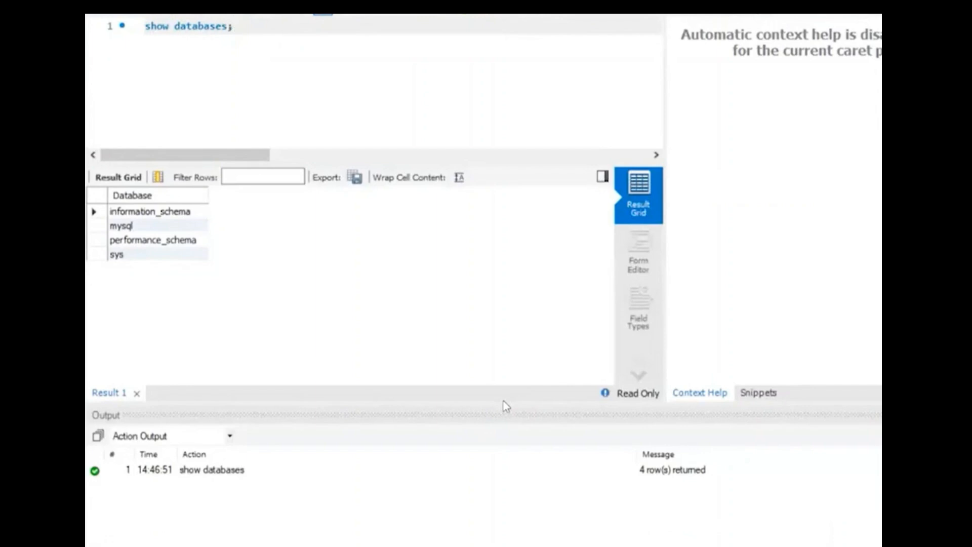
Resize the output area and select the "select * from tables LIMIT 0, 1000" entry in the action output.
left_click_drag(504, 404, 476, 458)
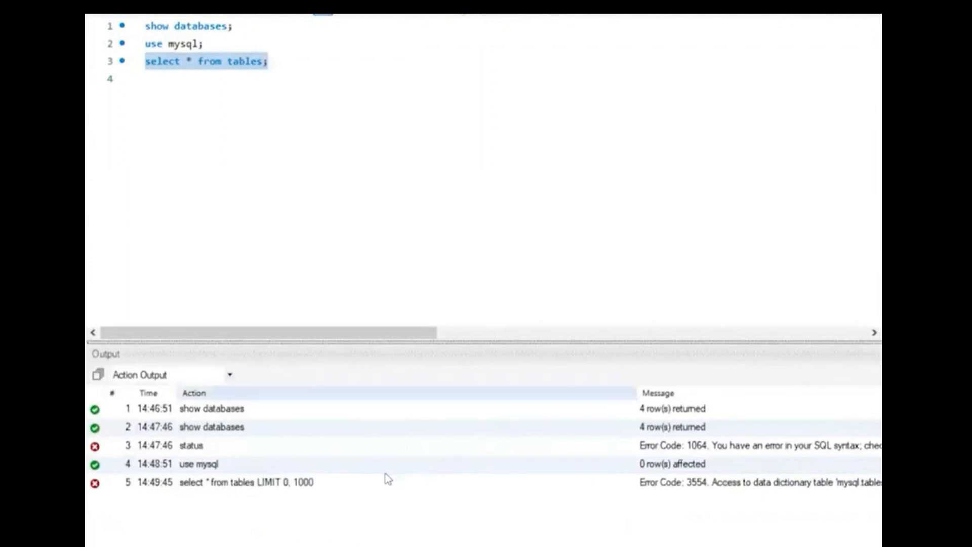
left_click(376, 488)
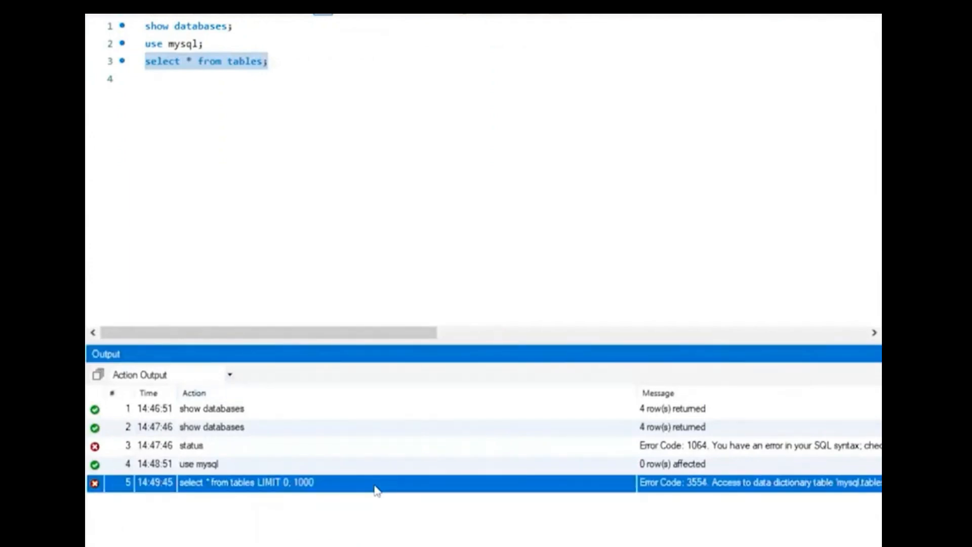